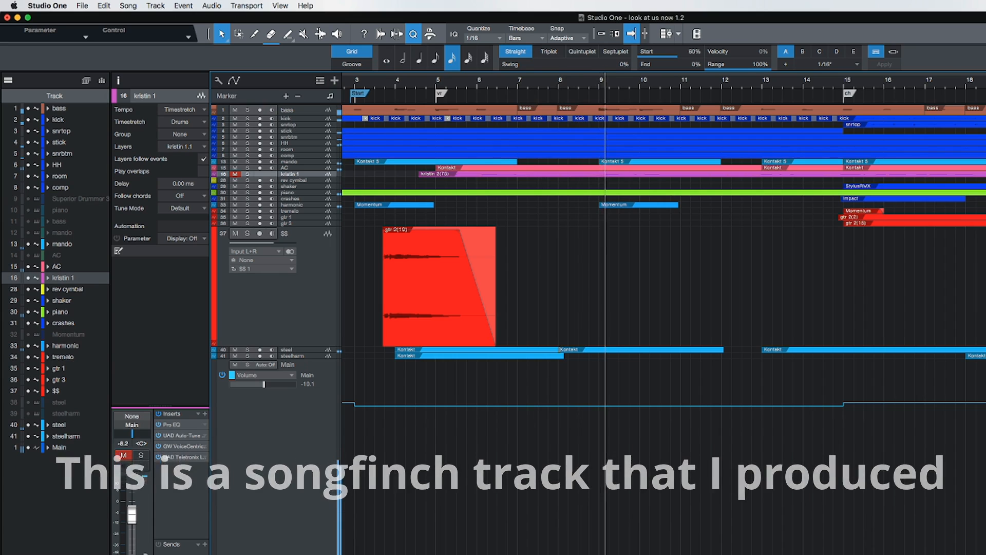
# Step: Show the transport controls, play the song from the Start marker with the metronome active, and stop playback
pyautogui.press('space')
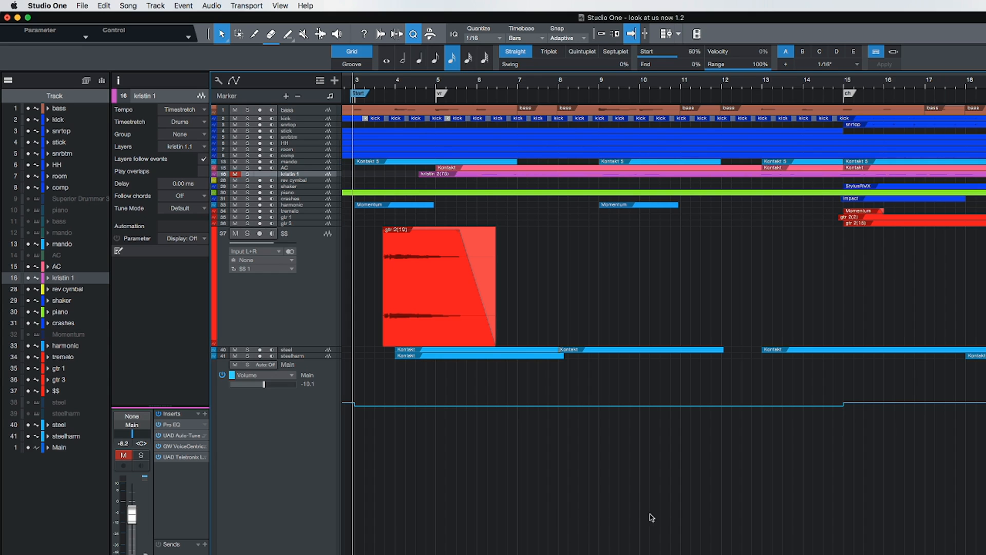
pyautogui.hscroll(-5, 651, 517)
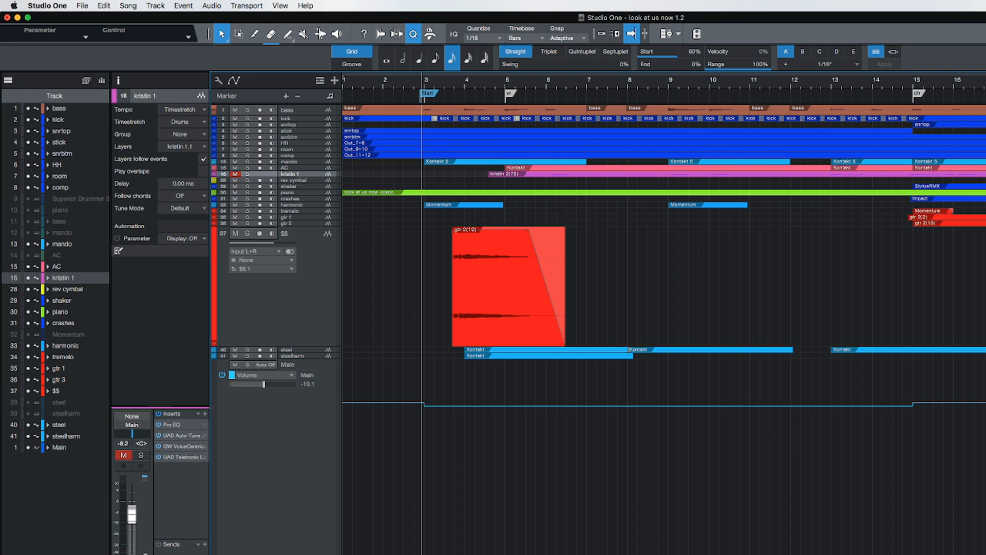
pyautogui.moveTo(985, 554); pyautogui.dragTo(985, 494)
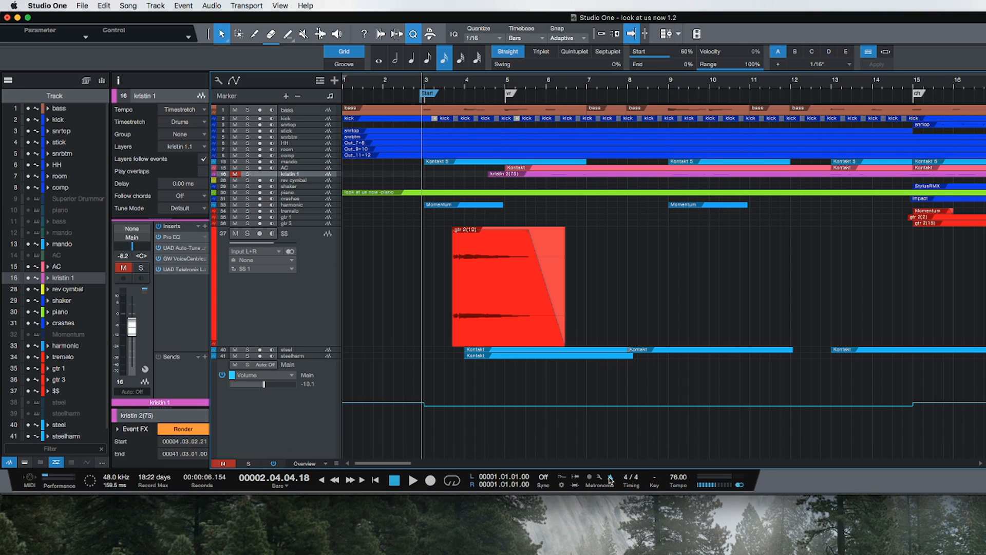
pyautogui.press('space')
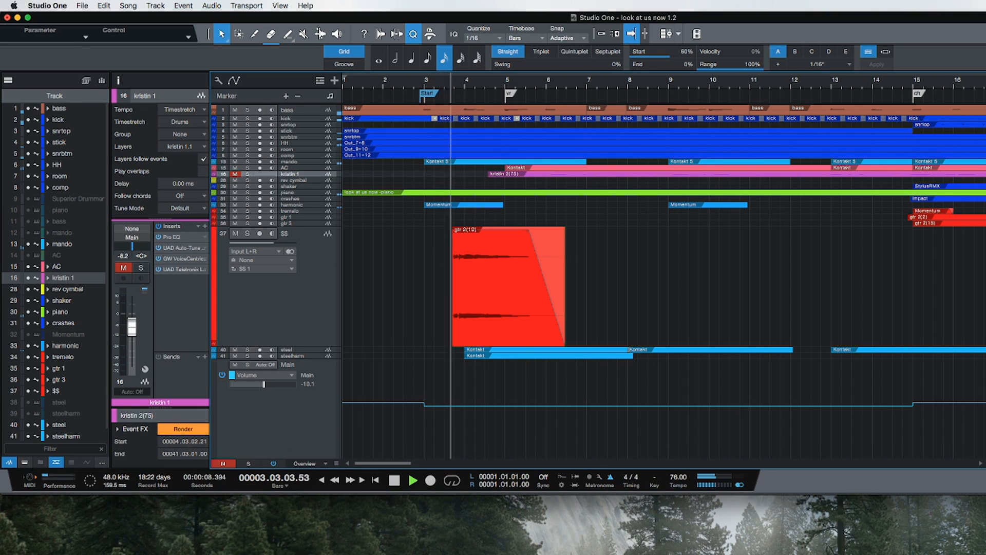
pyautogui.moveTo(985, 494); pyautogui.dragTo(985, 554)
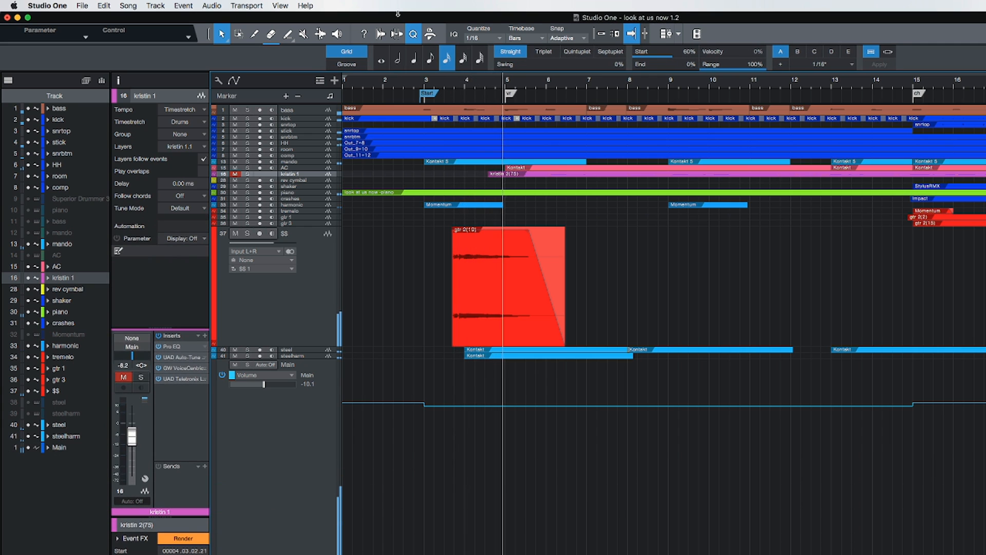
pyautogui.press('space')
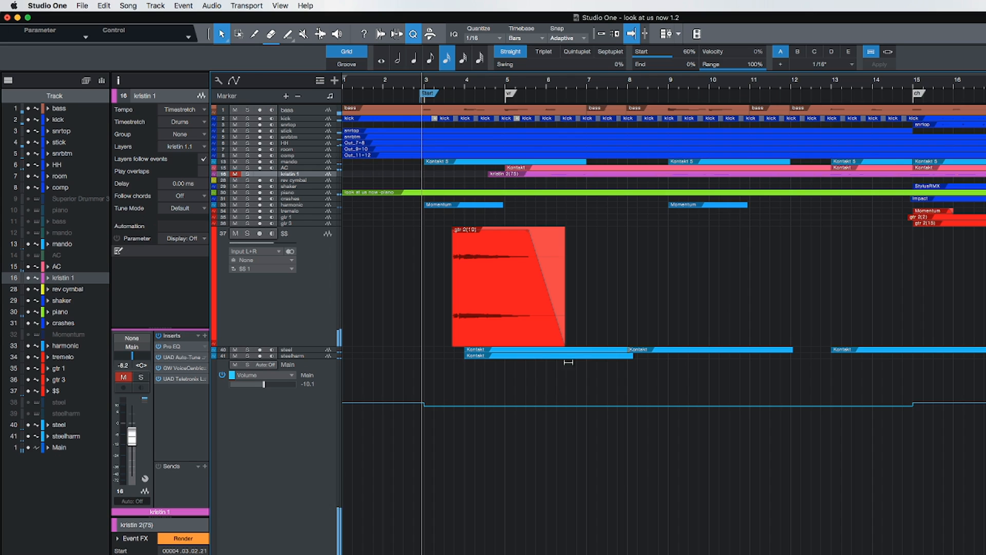
# Step: Check the levels and options in Metronome Setup, close it, and play a short passage of the song
pyautogui.click(259, 5)
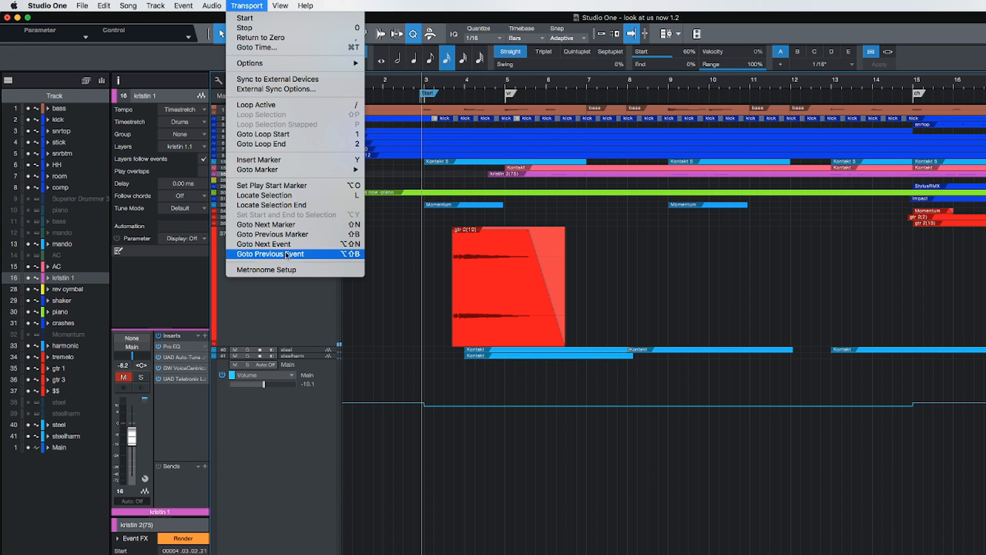
pyautogui.click(291, 270)
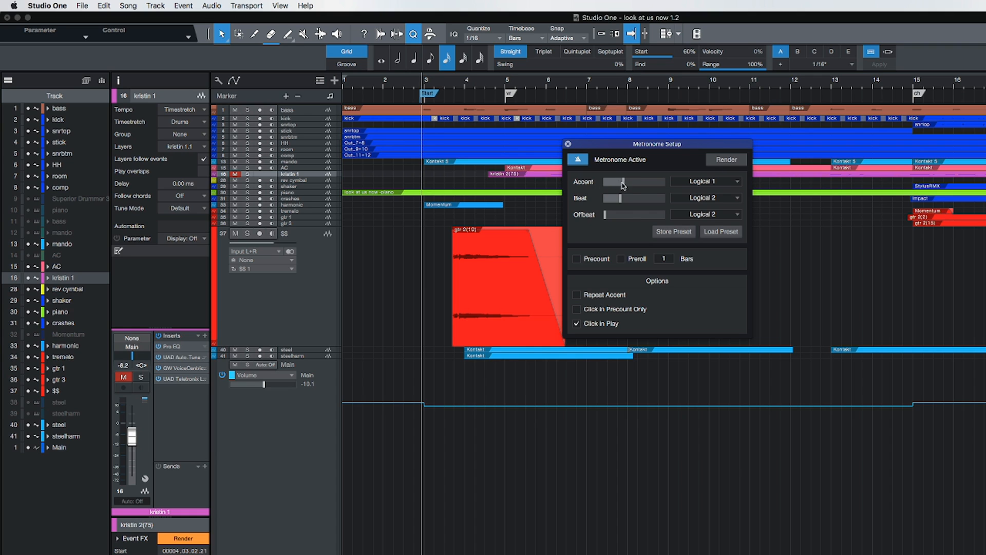
pyautogui.click(568, 144)
pyautogui.press('space')
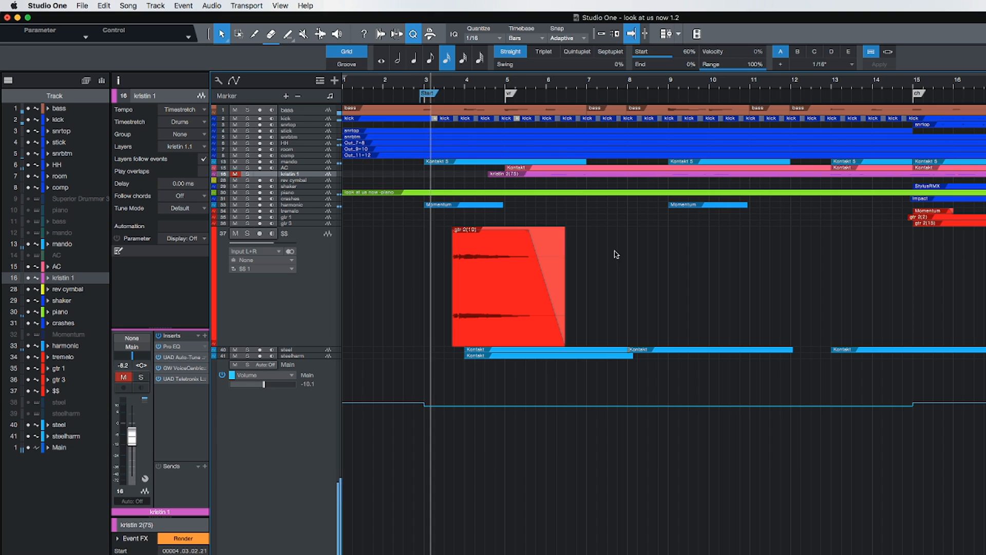
pyautogui.press('space')
# Step: Enable the metronome click on the Main output channel in the mixer and play the song to hear it
pyautogui.press('F5')
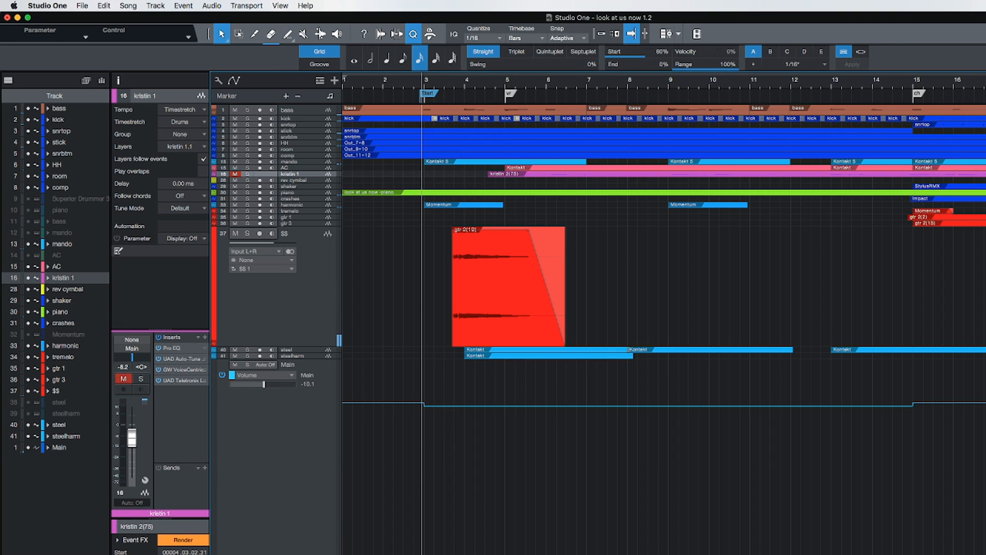
pyautogui.press('F3')
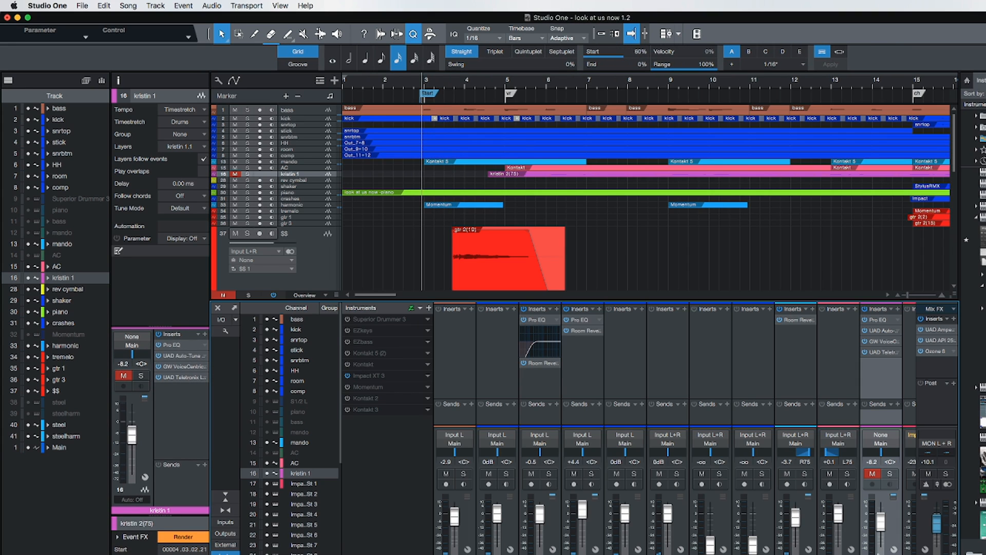
pyautogui.click(924, 531)
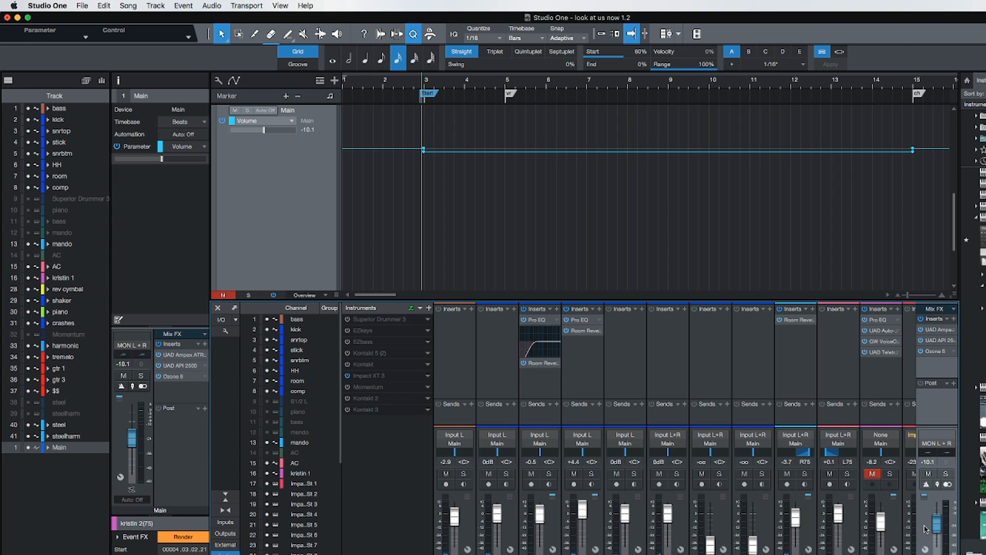
pyautogui.press('space')
pyautogui.click(926, 484)
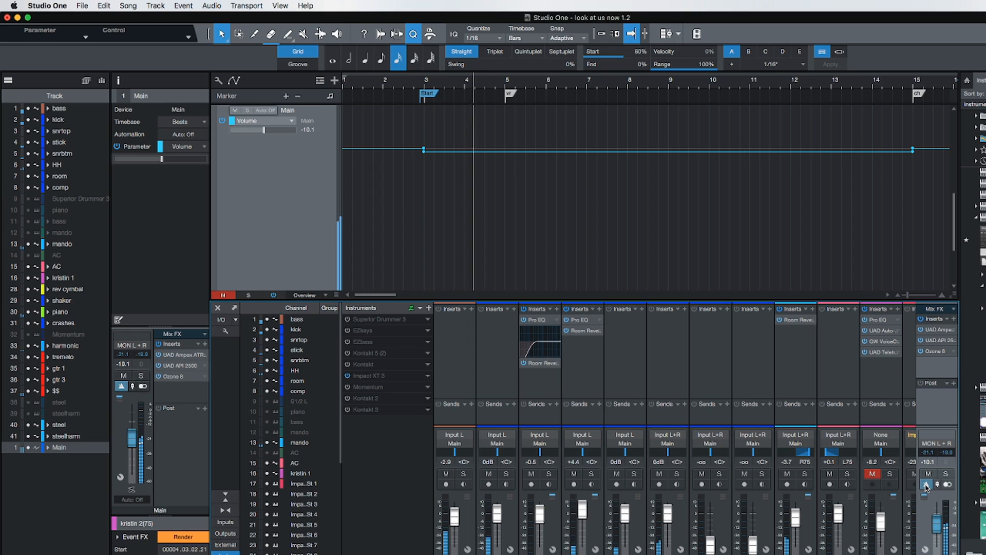
pyautogui.press('space')
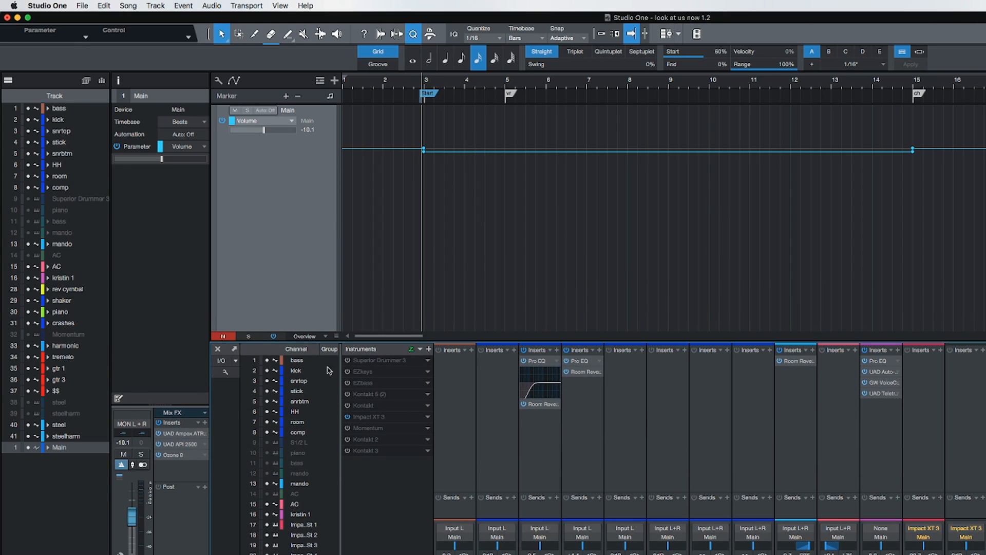
pyautogui.click(218, 349)
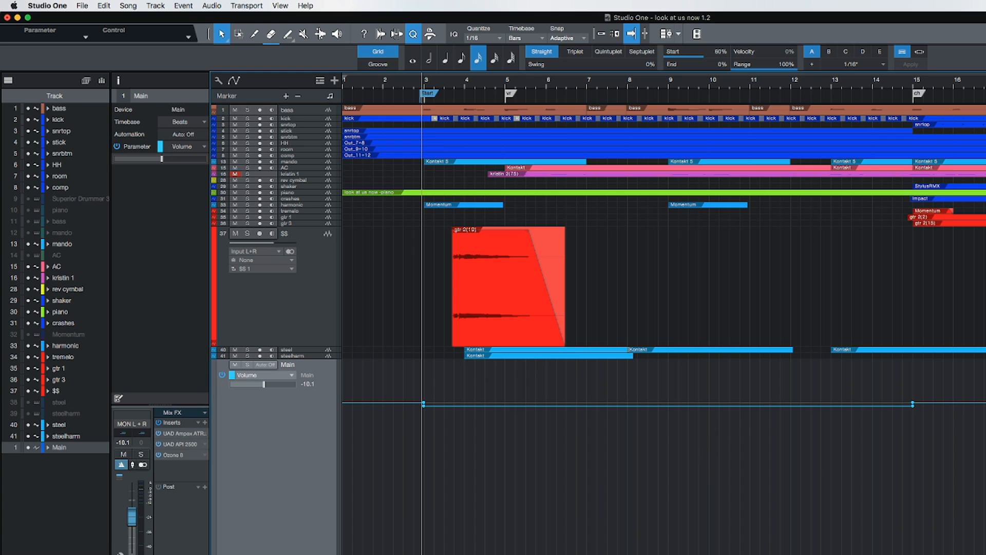
pyautogui.press('F3')
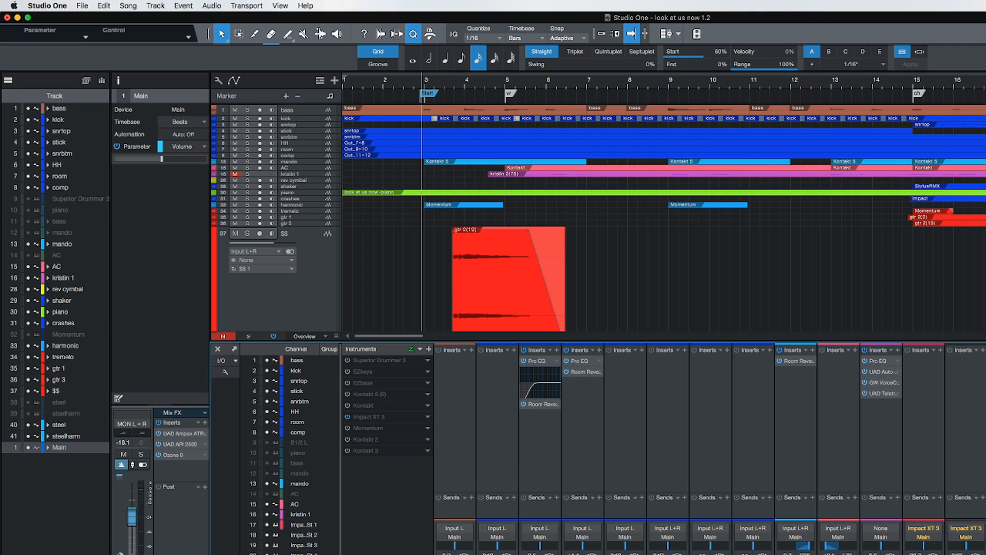
# Step: Adjust the Accent and Beat click levels in Metronome Setup while the song plays, leaving both fairly low
pyautogui.press('space')
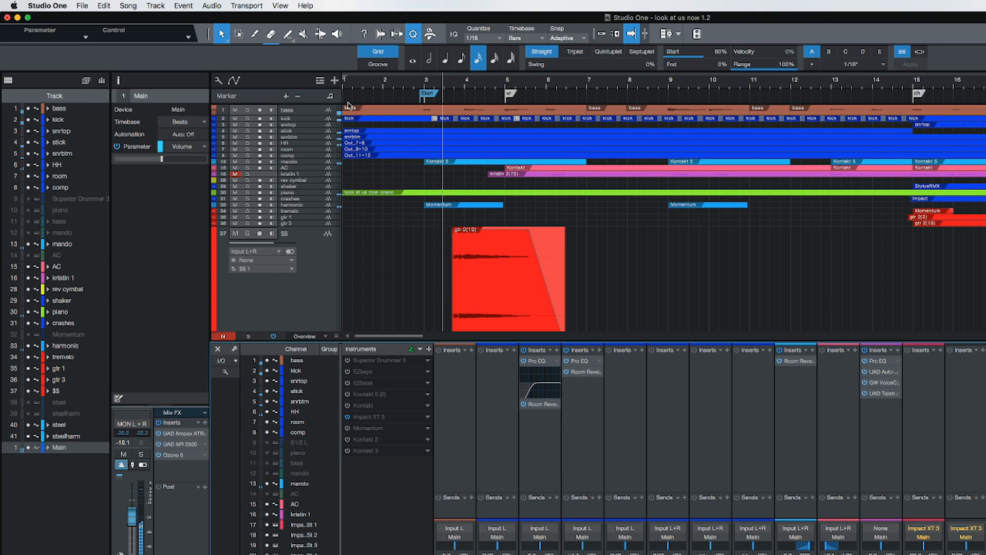
pyautogui.click(246, 6)
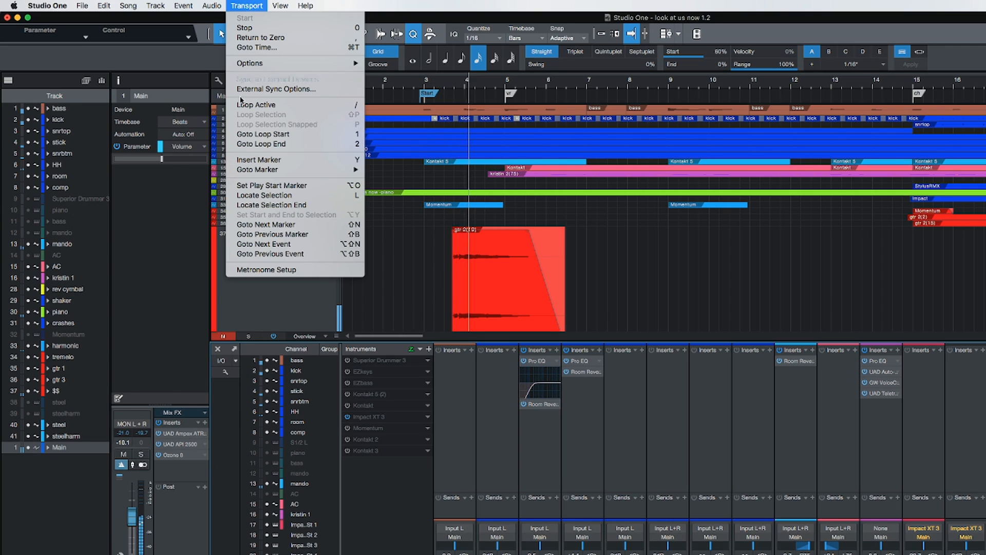
pyautogui.click(266, 270)
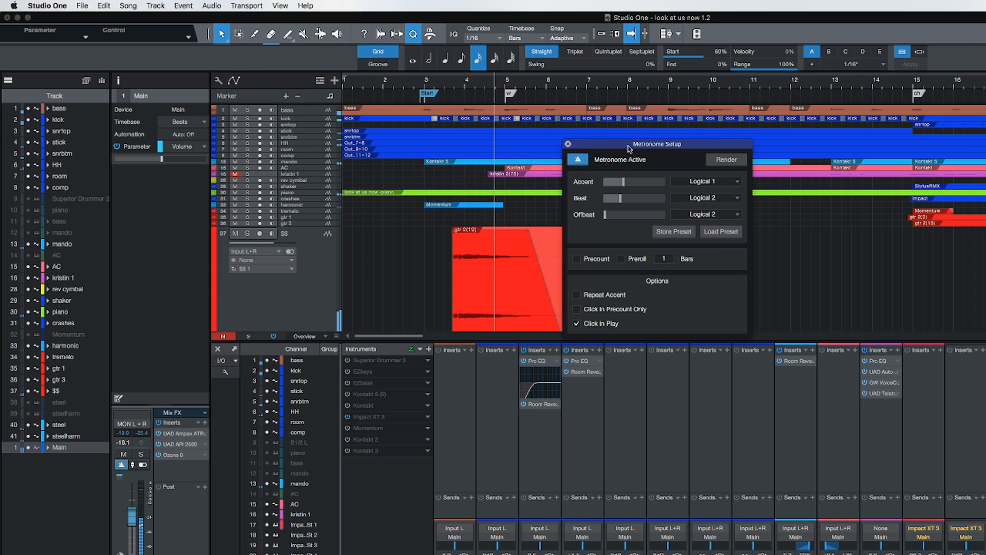
pyautogui.moveTo(623, 199); pyautogui.dragTo(655, 184)
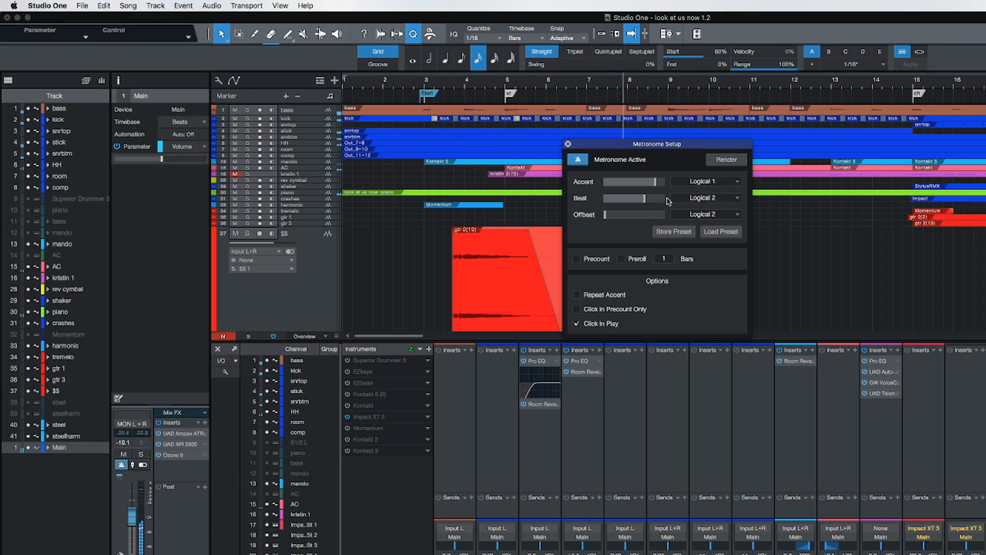
pyautogui.moveTo(655, 183); pyautogui.dragTo(618, 203)
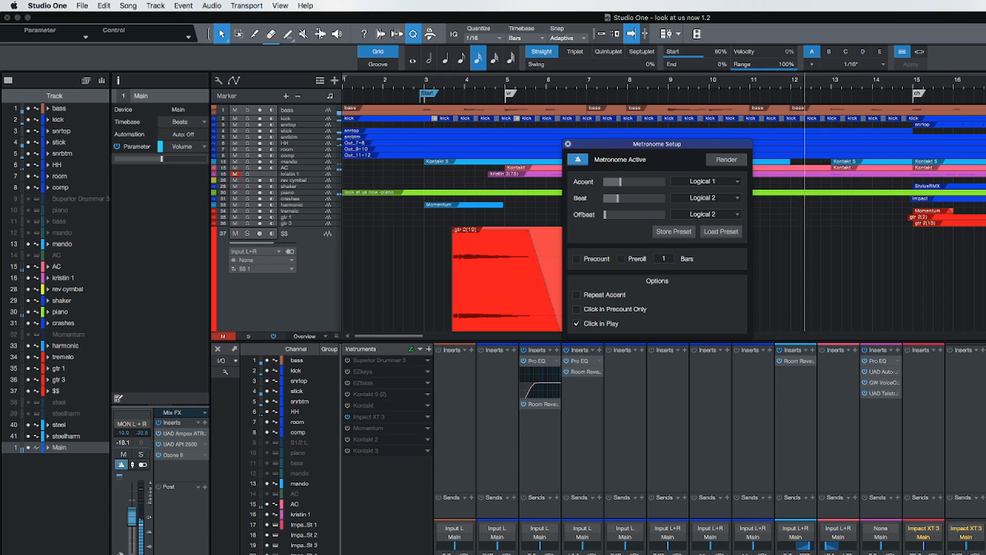
# Step: Toggle the metronome off and back on, and raise its Offbeat click level slightly above silent
pyautogui.click(643, 375)
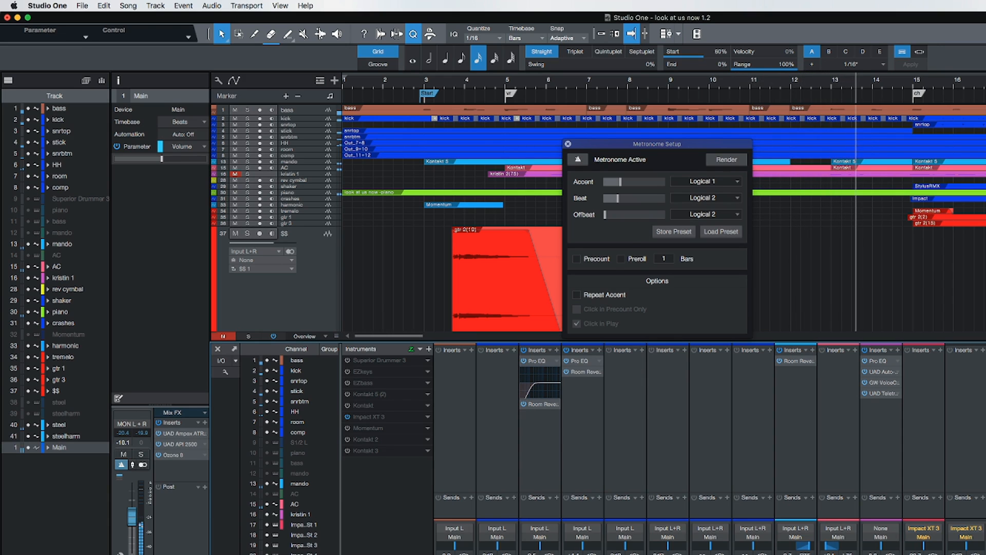
pyautogui.press('c')
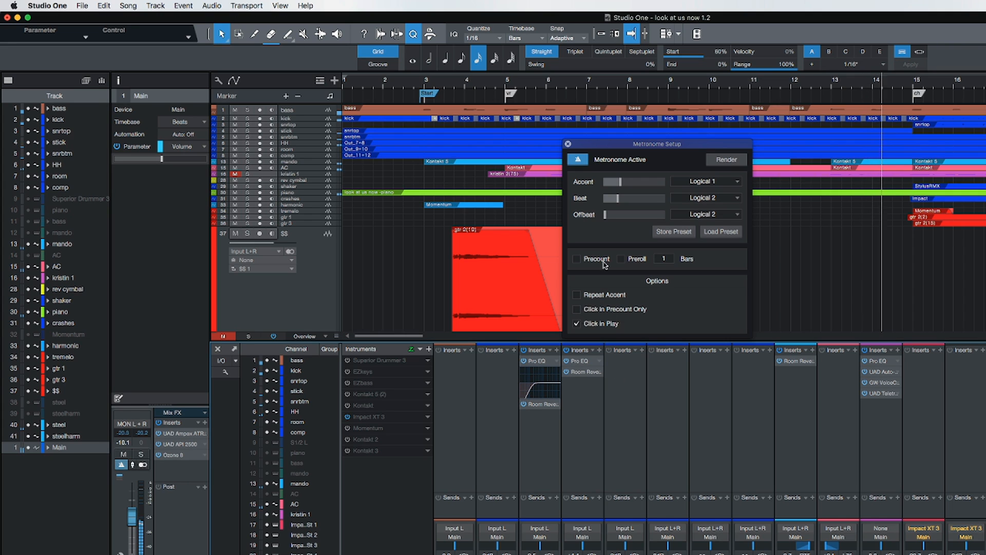
pyautogui.moveTo(605, 218); pyautogui.dragTo(617, 218)
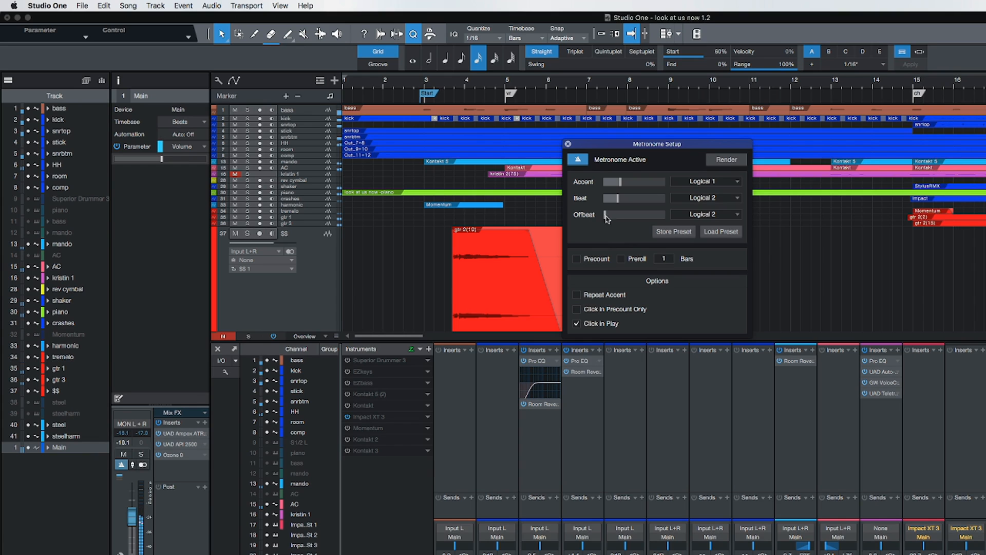
pyautogui.moveTo(605, 219); pyautogui.dragTo(629, 219)
pyautogui.press('space')
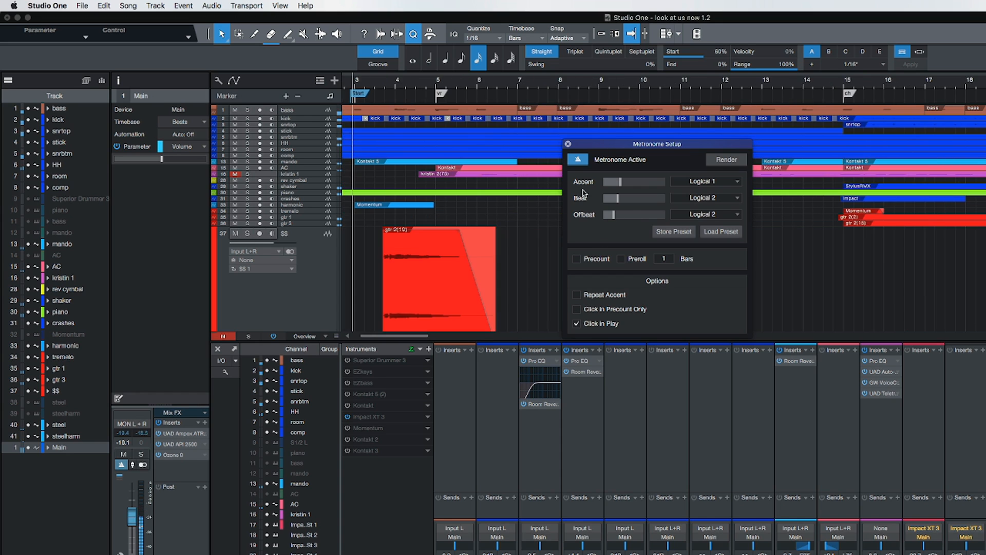
pyautogui.click(568, 144)
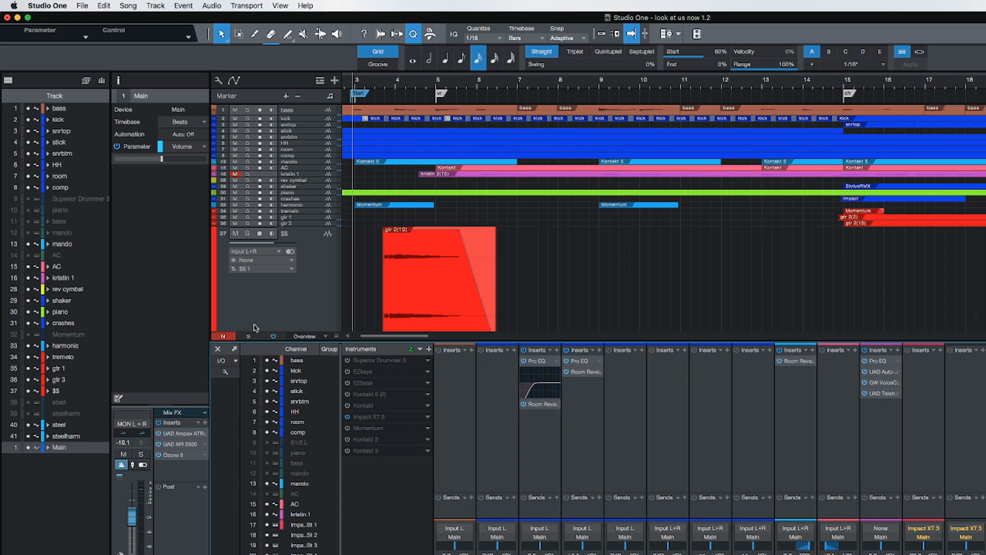
# Step: Play the song with the mixer hidden to hear the click, and reopen Metronome Setup
pyautogui.click(218, 349)
pyautogui.hscroll(-3, 616, 325)
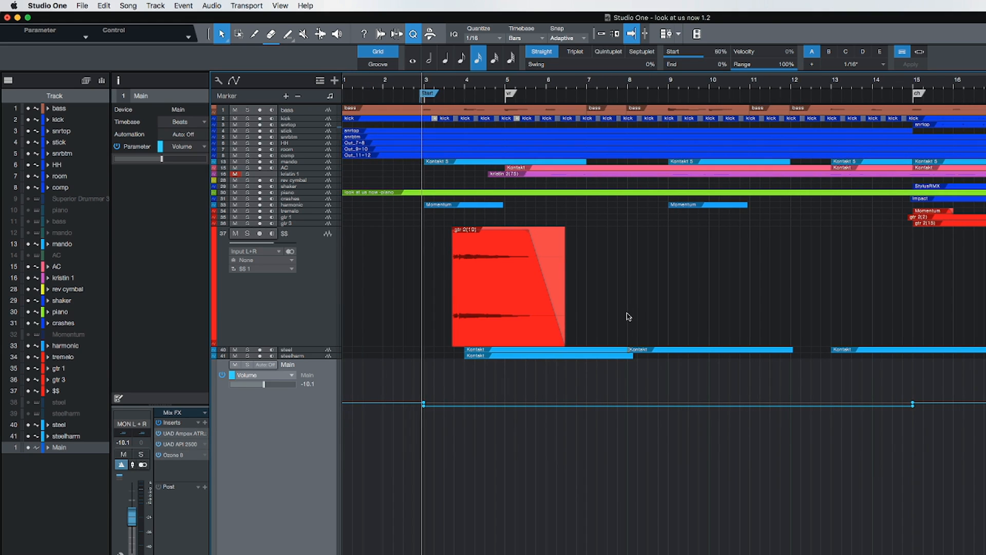
pyautogui.press('space')
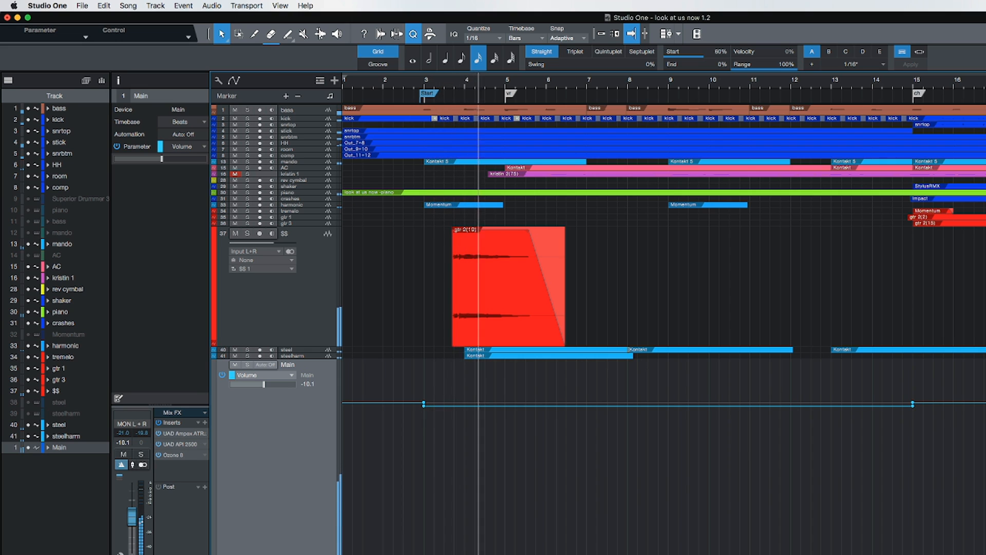
pyautogui.click(246, 6)
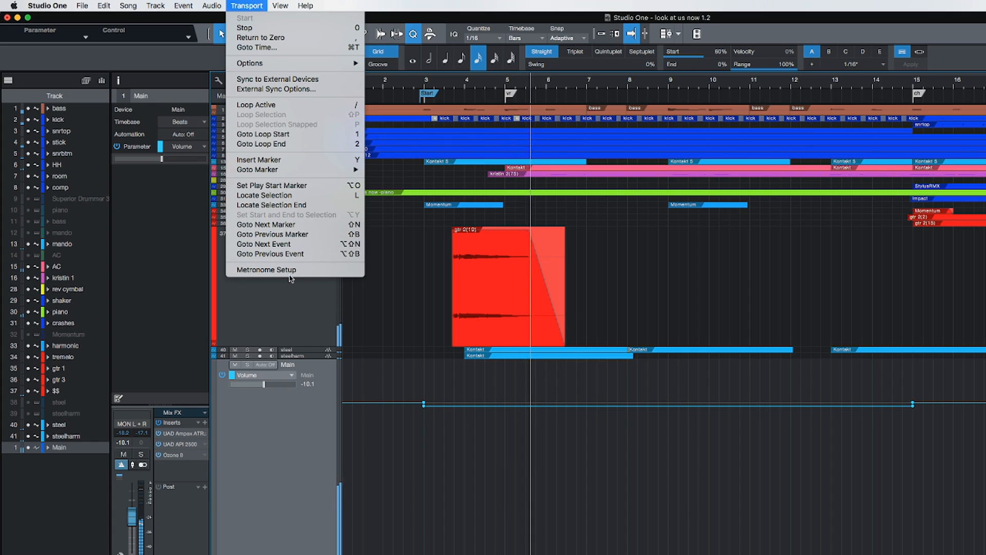
pyautogui.click(266, 269)
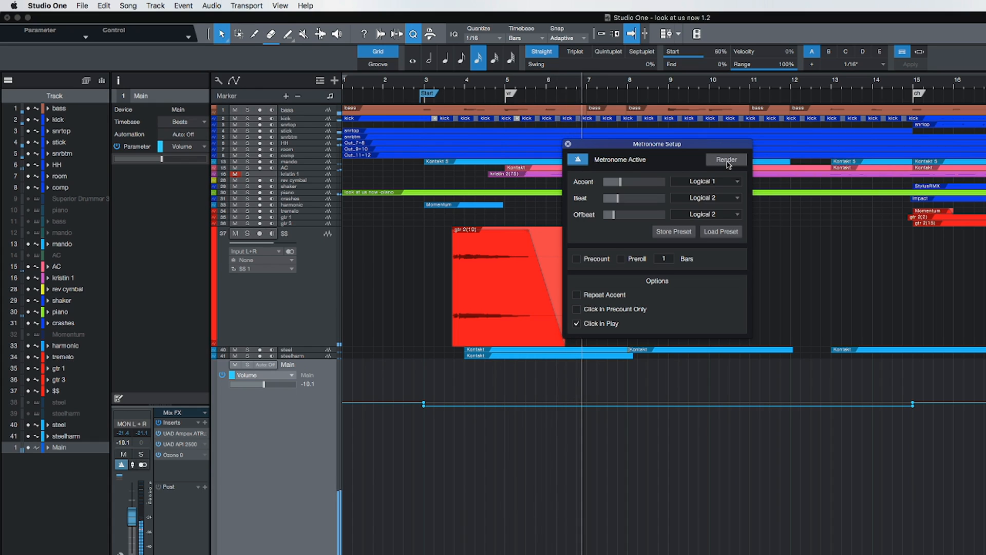
pyautogui.press('space')
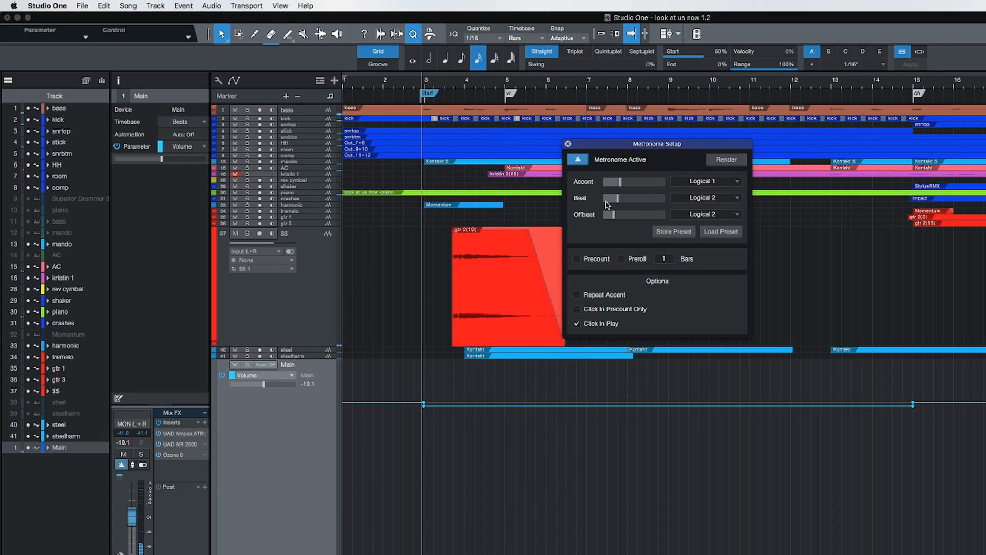
# Step: Check the range options for rendering the click, and move the song's Start marker to bar 1
pyautogui.click(722, 161)
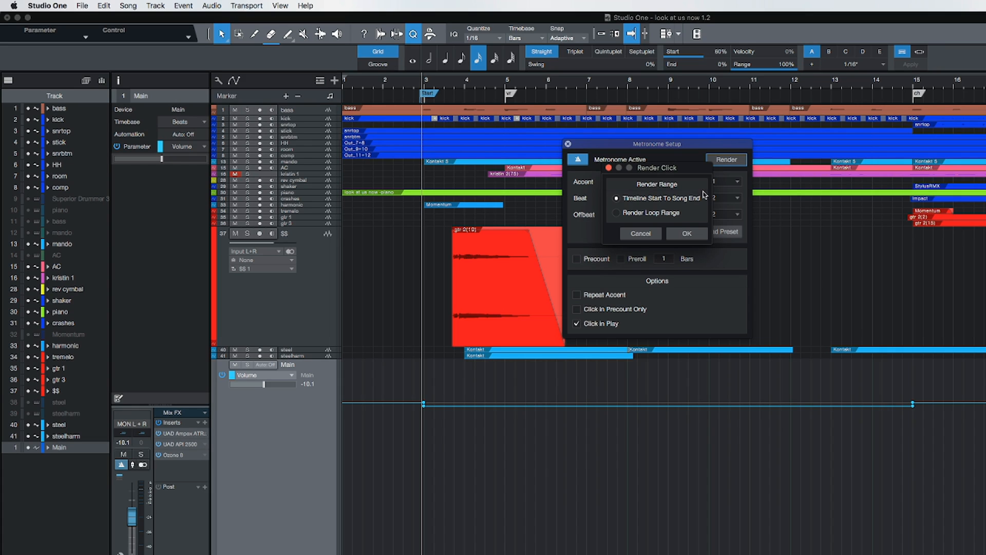
pyautogui.click(641, 234)
pyautogui.moveTo(426, 94); pyautogui.dragTo(345, 94)
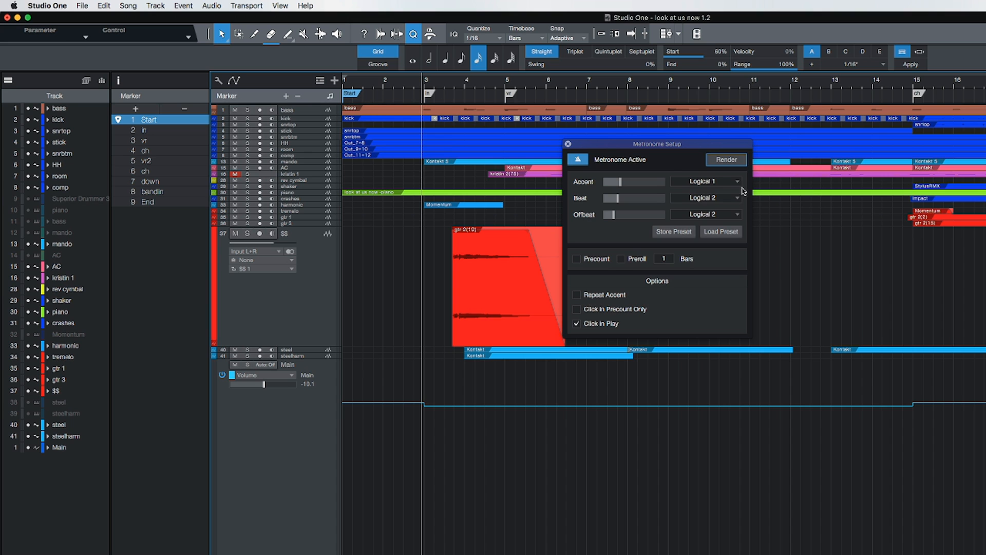
pyautogui.hscroll(10, 817, 103)
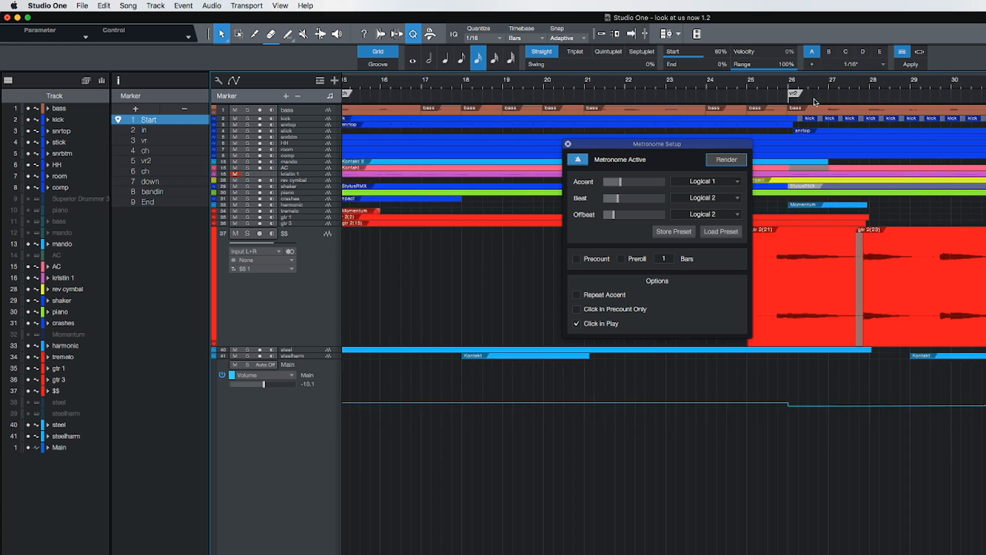
pyautogui.press('z')
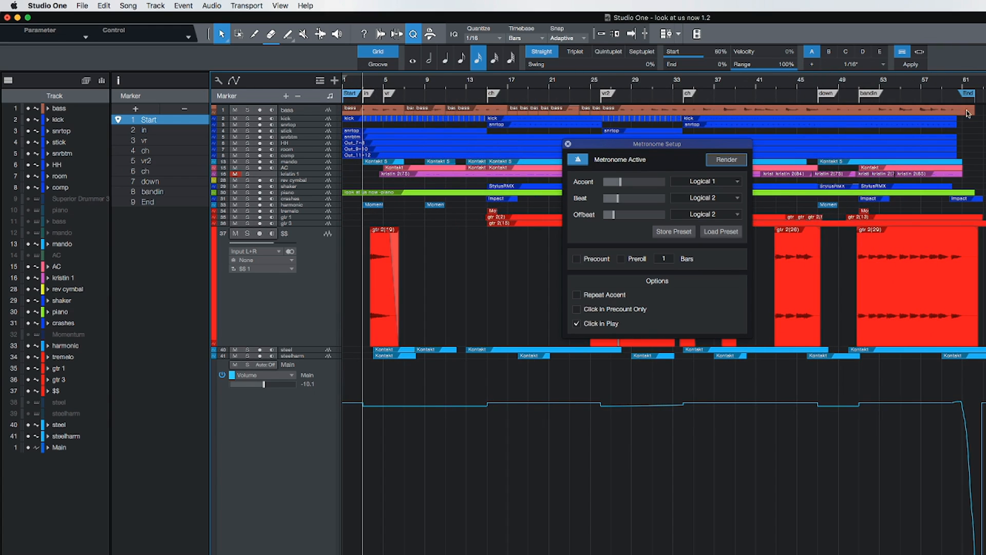
# Step: Render the metronome click to its own audio track, close Metronome Setup, and play the song
pyautogui.click(701, 160)
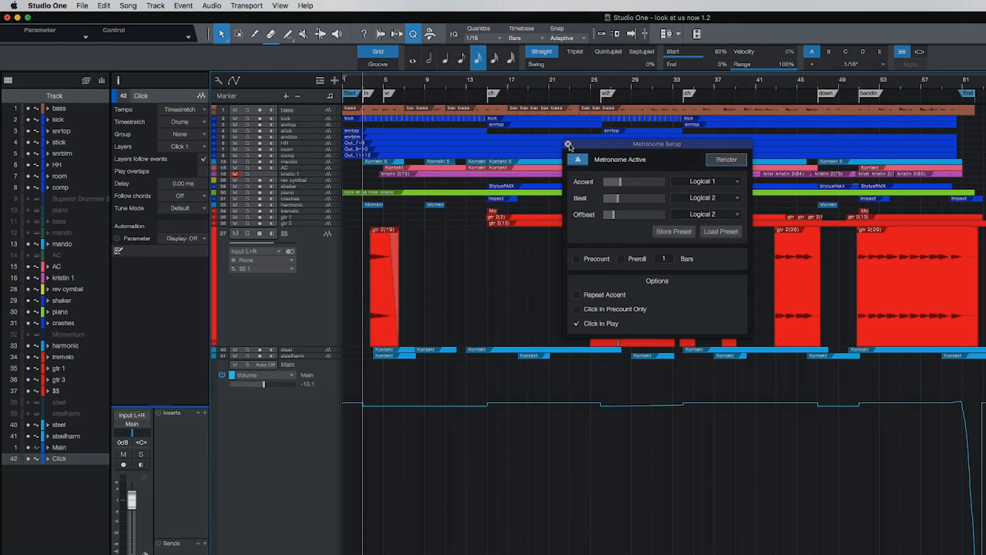
pyautogui.click(568, 144)
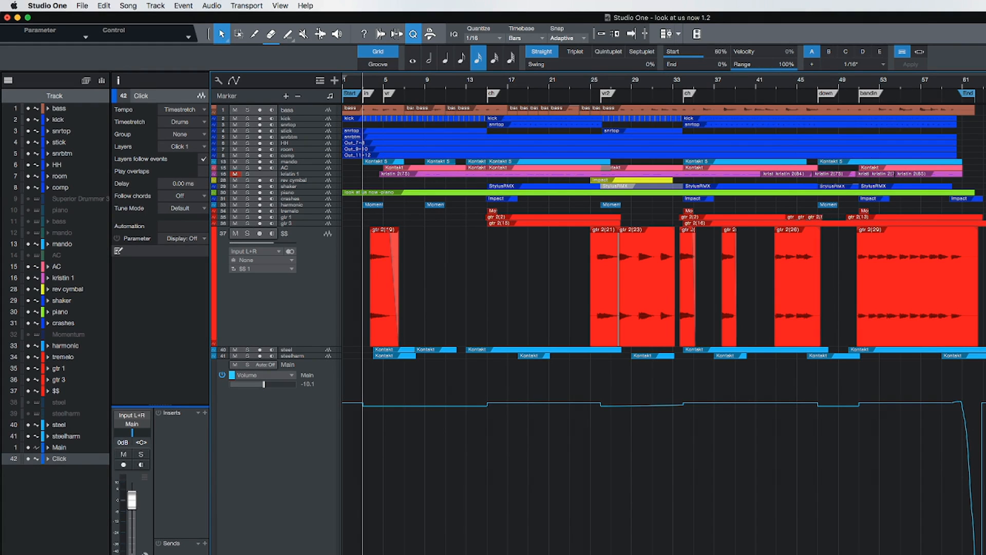
pyautogui.press('space')
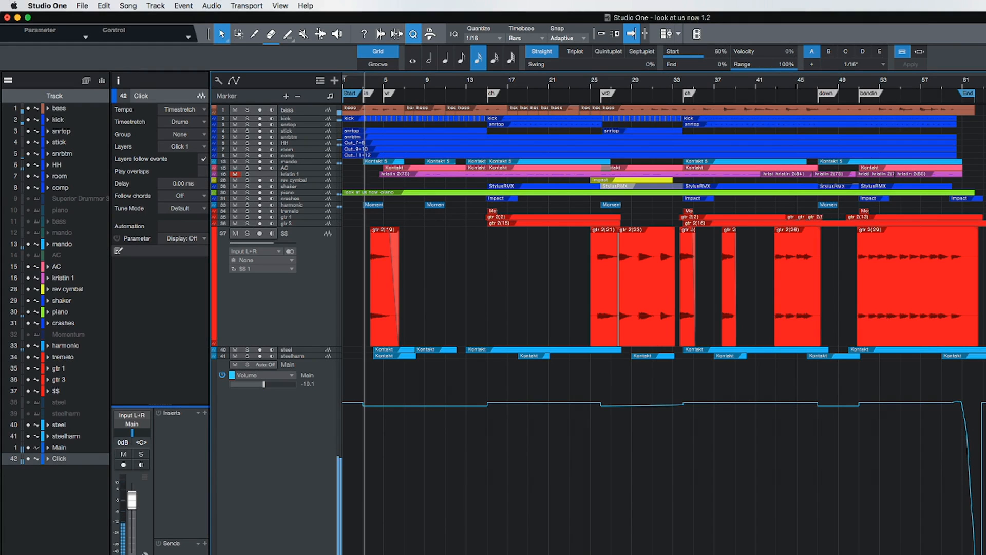